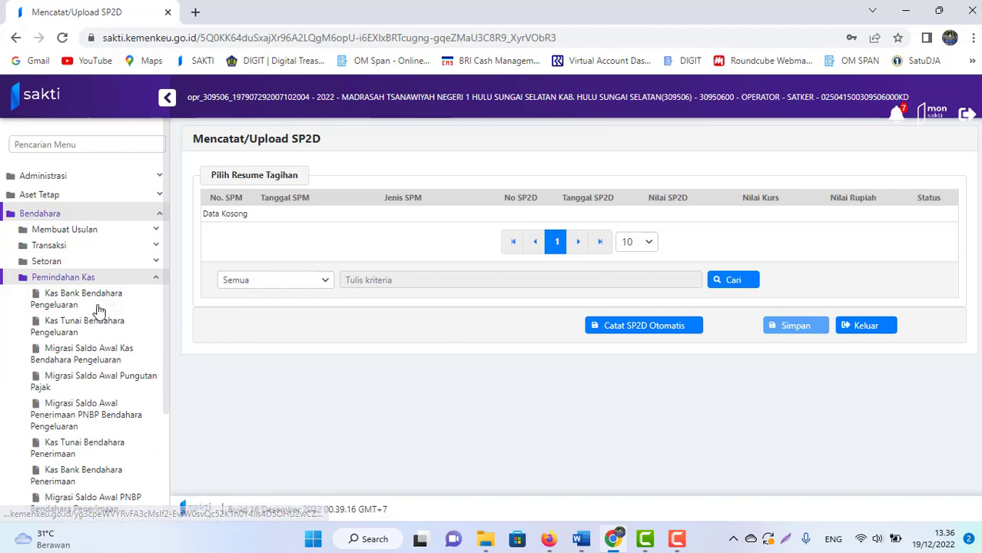
Step: Open the Kas Bank Bendahara Pengeluaran form under Pemindahan Kas and start a new record
left_click(68, 303)
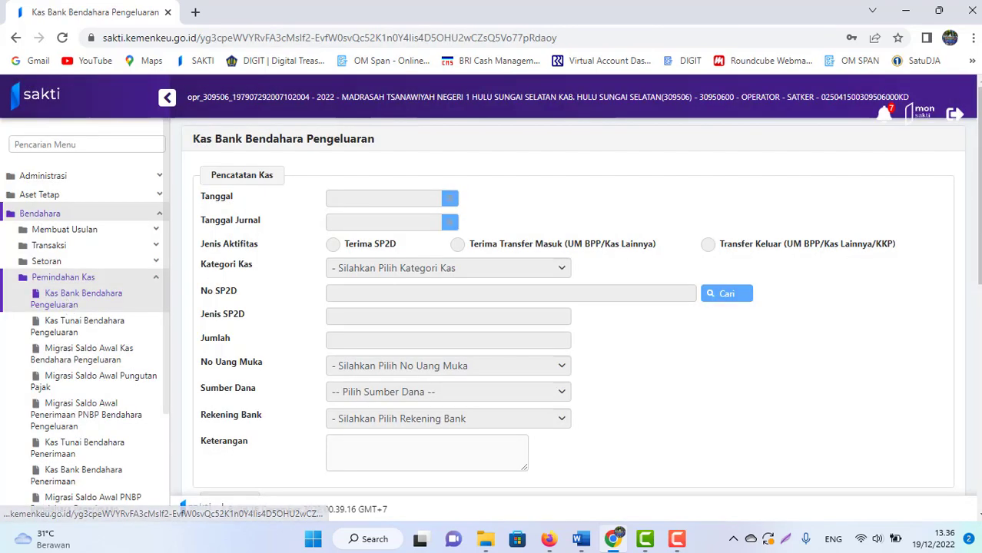
scroll(568, 307, "down", 8)
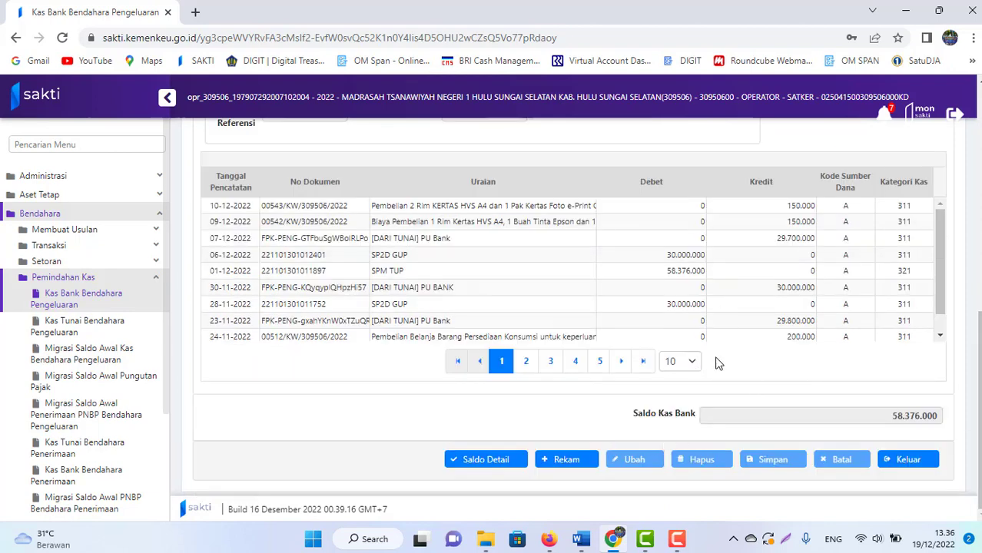
left_click(564, 463)
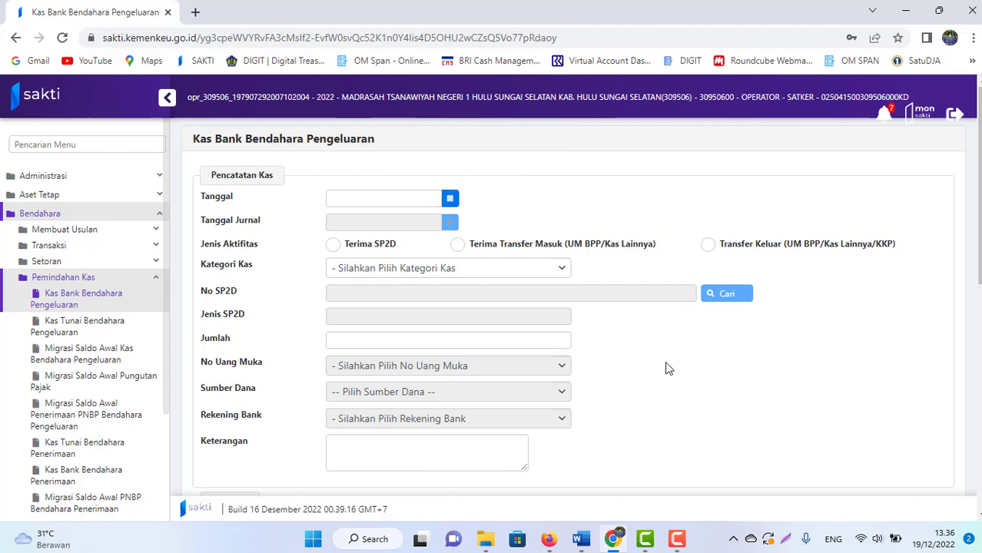
Step: Set the activity type to Terima SP2D and the cash category to UP/GUP/GUP NIHIL
left_click(334, 245)
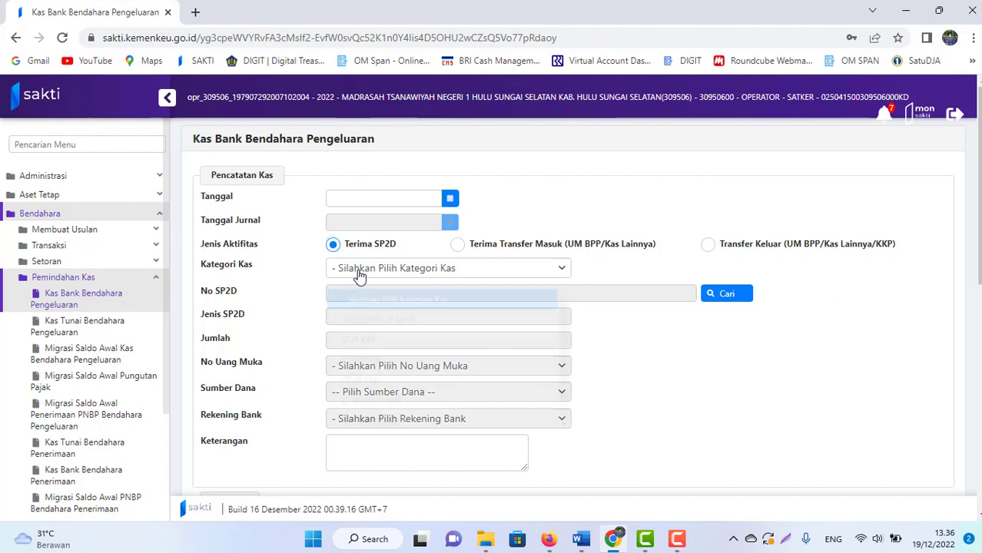
left_click(359, 275)
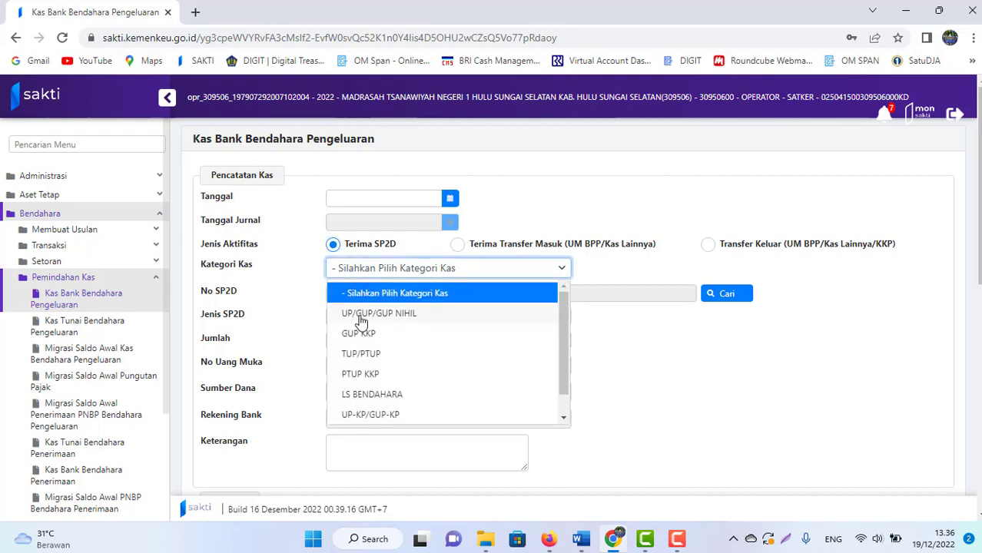
mouse_move(358, 316)
left_mouse_down()
mouse_move(352, 350)
mouse_move(350, 298)
mouse_move(347, 314)
left_mouse_up()
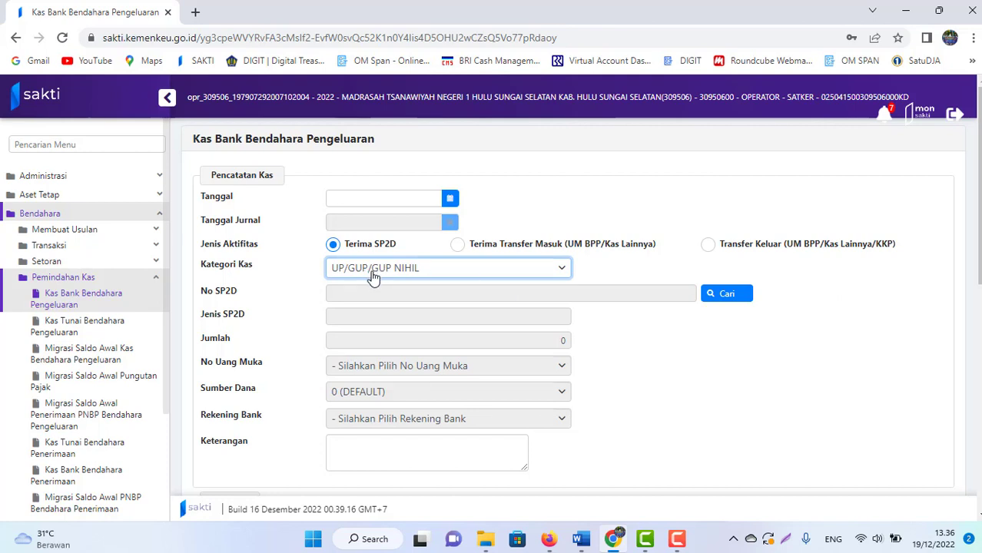
Step: Look up the SP2D number and assign the SP2D belonging to SPM 00135A to the record
left_click(726, 303)
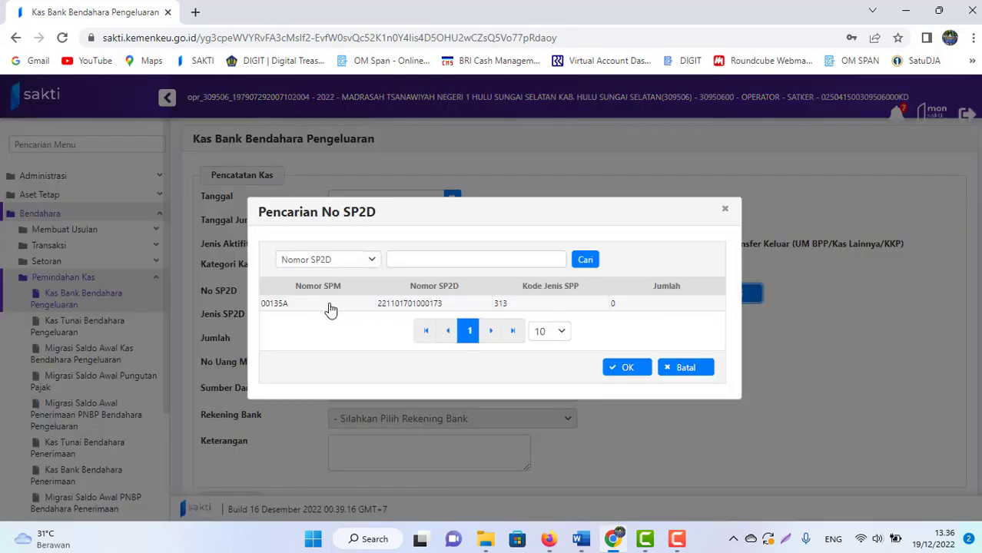
left_click(503, 308)
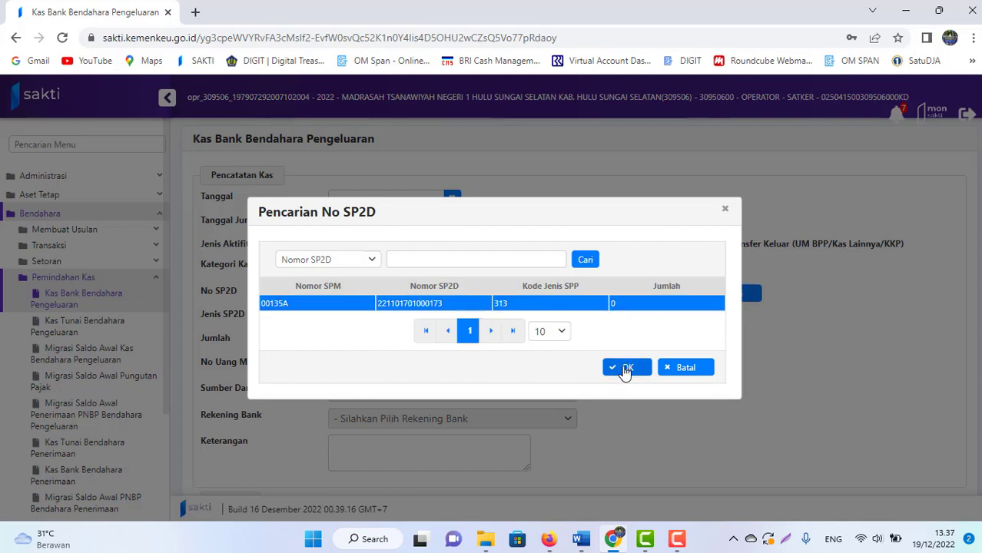
left_click(626, 370)
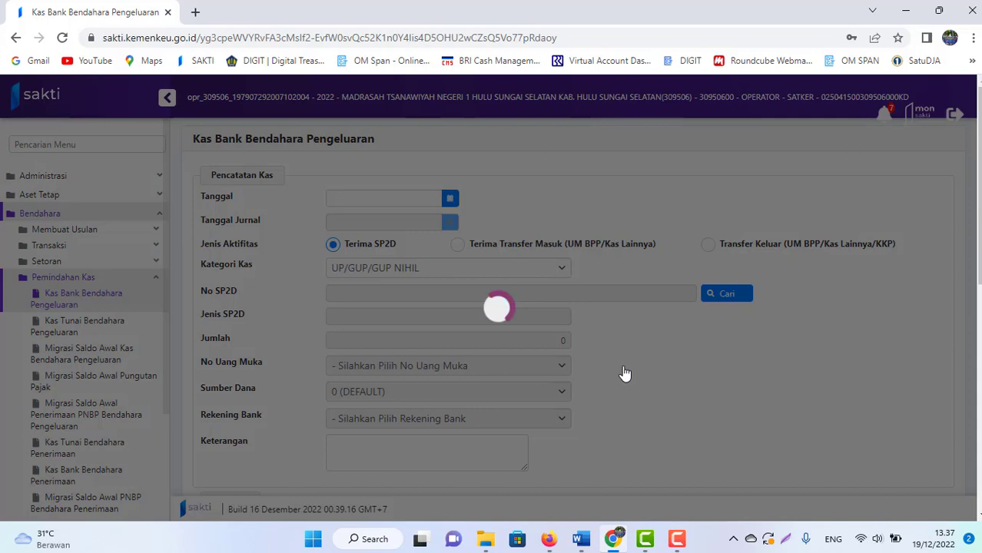
Step: Enter "SP2D UP Nihil TA 2022" as the record's Keterangan
scroll(844, 265, "down", 3)
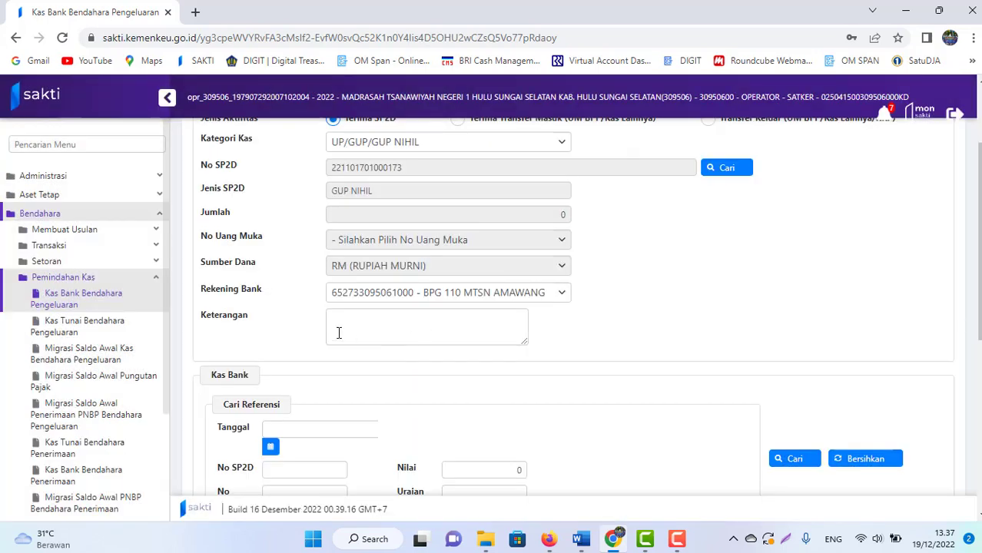
left_click(338, 332)
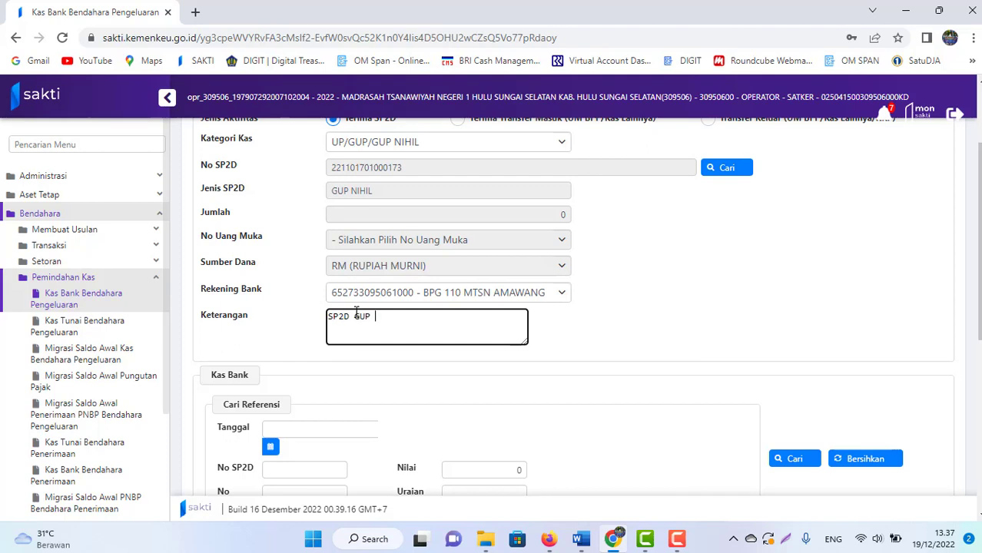
key("BackSpace")
key("BackSpace")
key("BackSpace")
key("BackSpace")
key("BackSpace")
key("BackSpace")
key("BackSpace")
type("22")
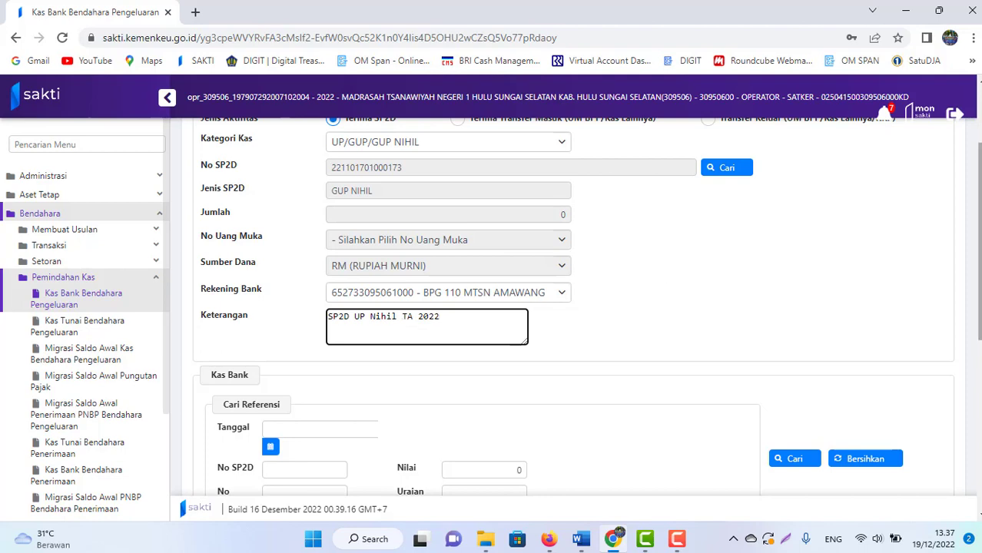
Step: Save the Kas Bank record and confirm the save
scroll(587, 307, "down", 1)
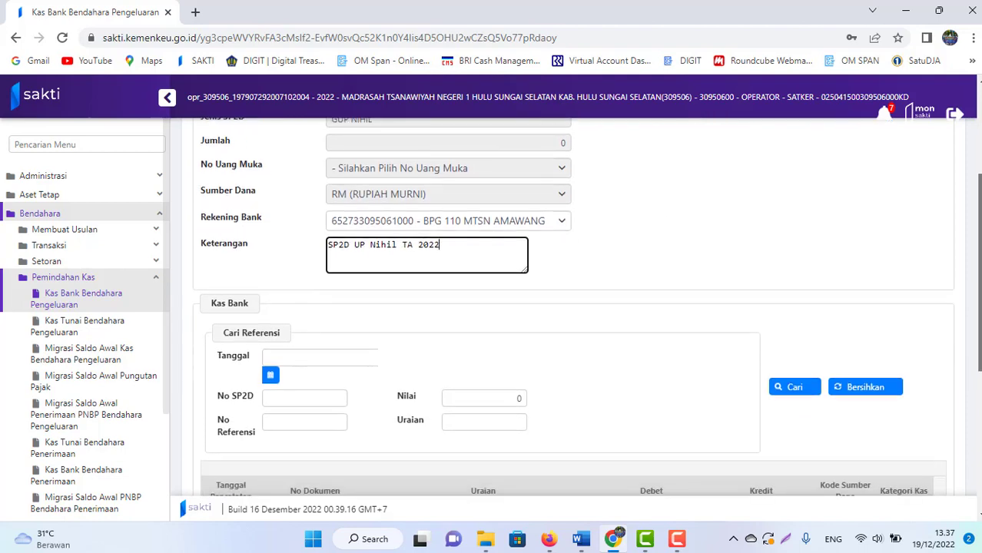
scroll(587, 307, "down", 4)
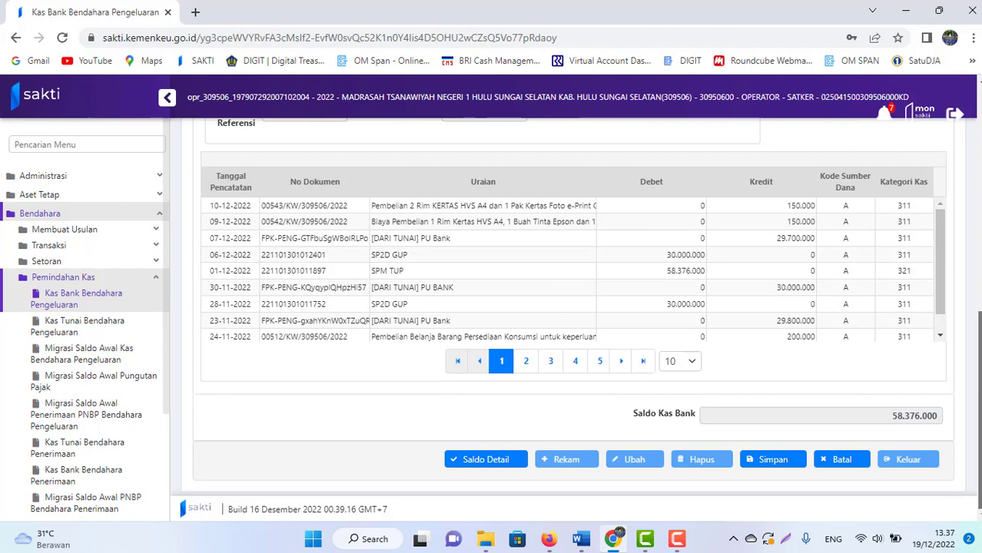
left_click(769, 461)
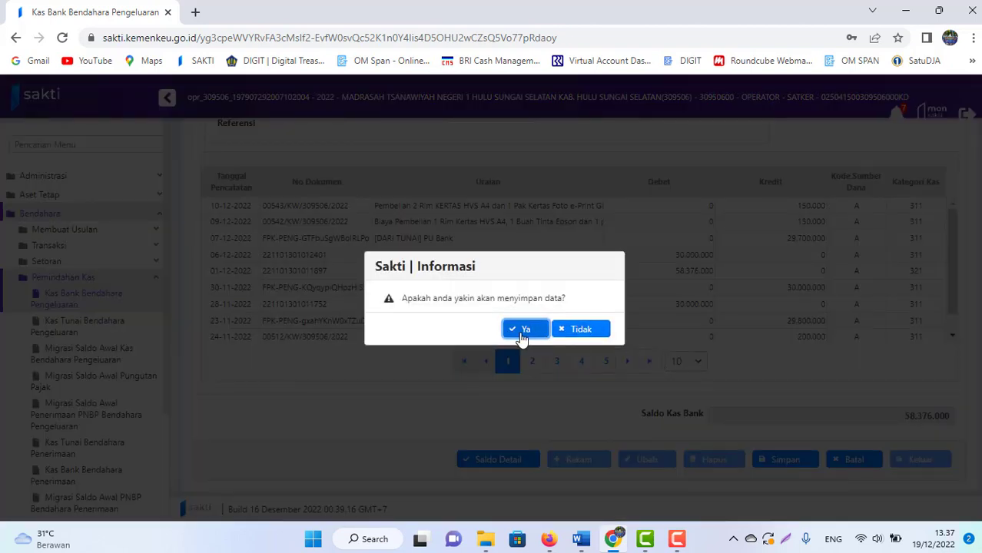
left_click(522, 330)
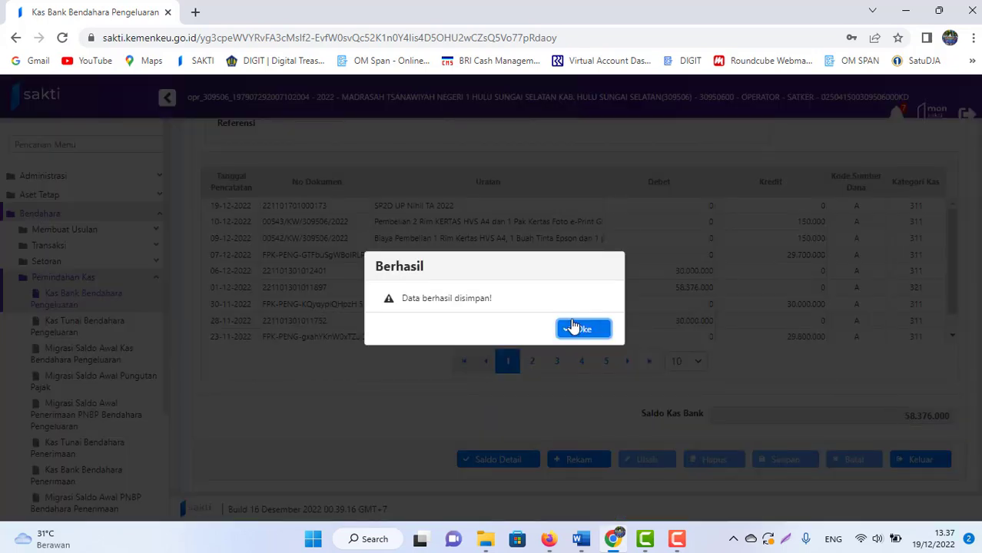
left_click(576, 327)
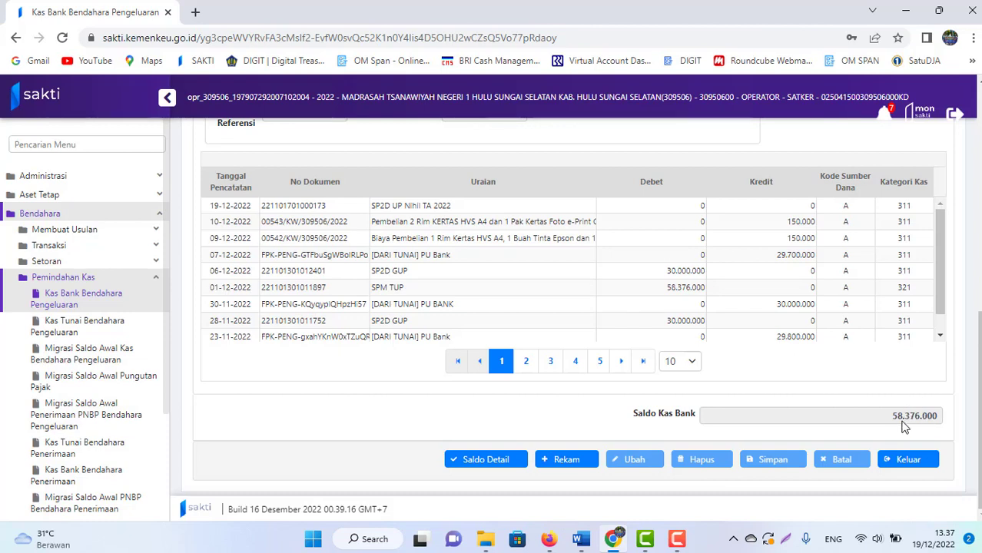
Step: Switch to the Word guide and review item c on recording the return of remaining UP/TUP funds
left_click(580, 539)
left_click(425, 320)
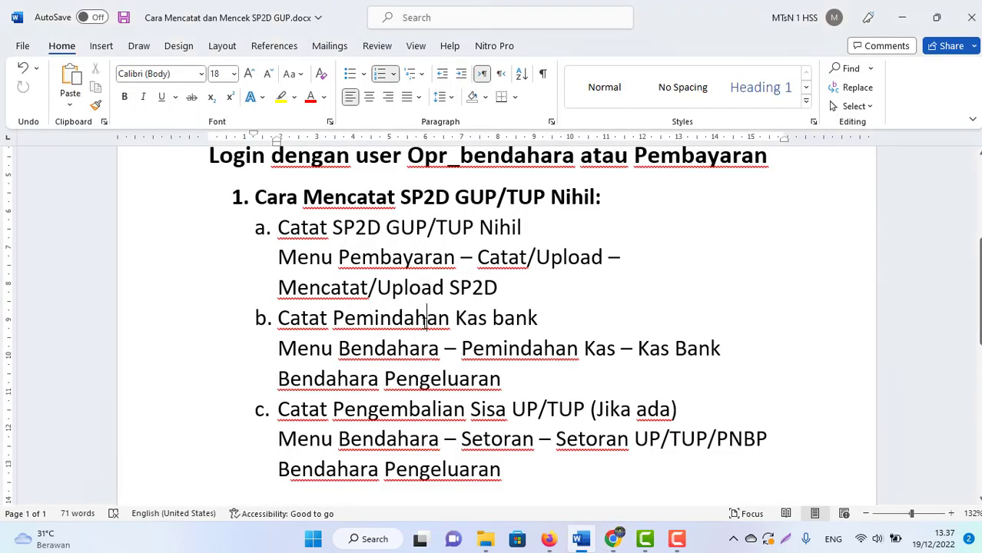
key("Down")
key("Down")
key("Down")
key("Down")
key("Down")
key("Down")
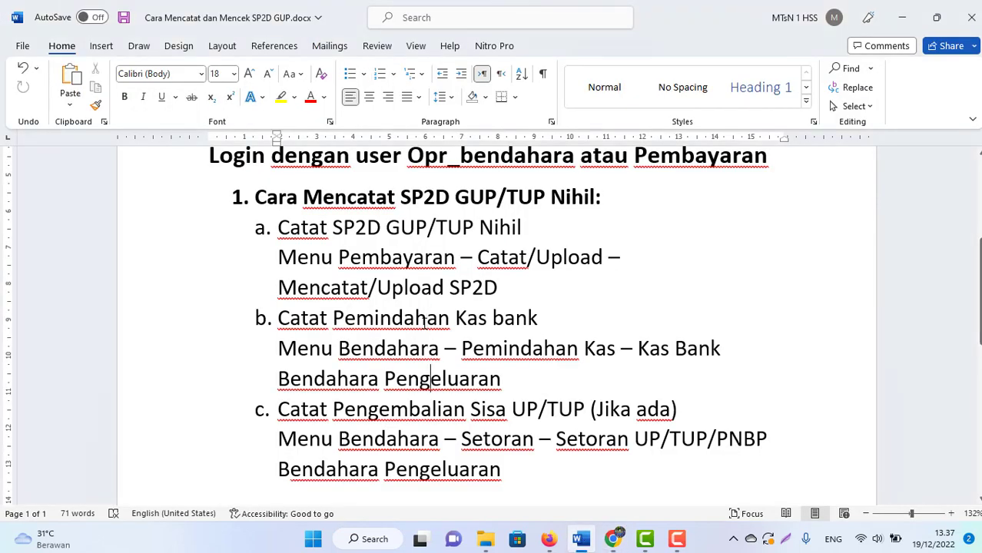
key("BackSpace")
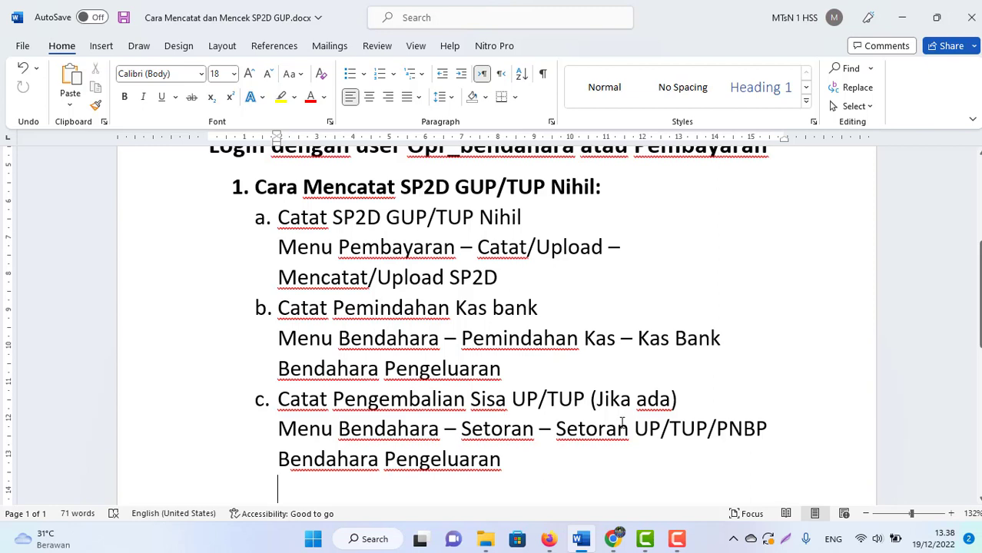
double_click(279, 396)
left_click(503, 459, "shift")
left_click(689, 447)
left_click_drag(532, 457, 277, 398)
left_click(572, 458)
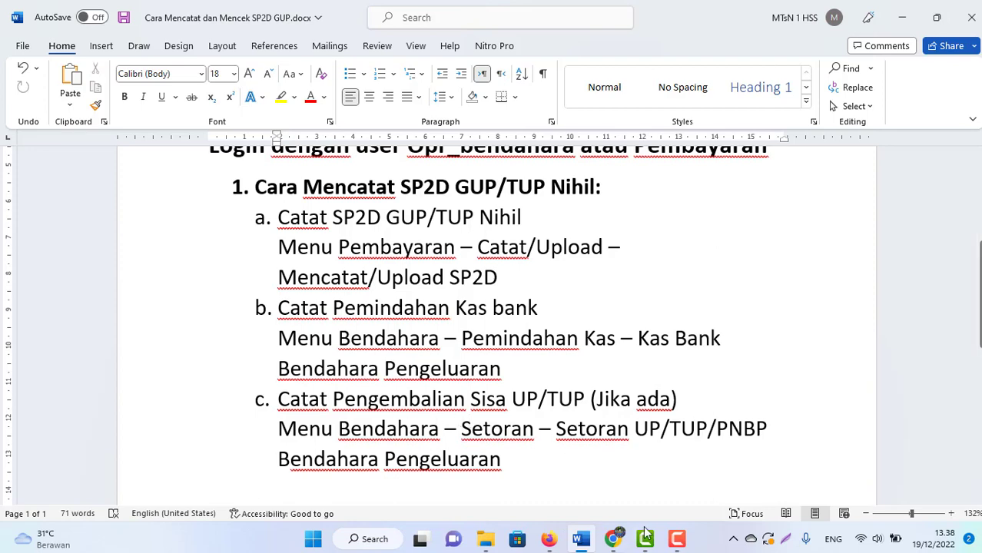
Step: Switch back to SAKTI in Chrome and look through the Setoran UP/TUP/PNBP Bendahara Pengeluaran form
left_click(614, 537)
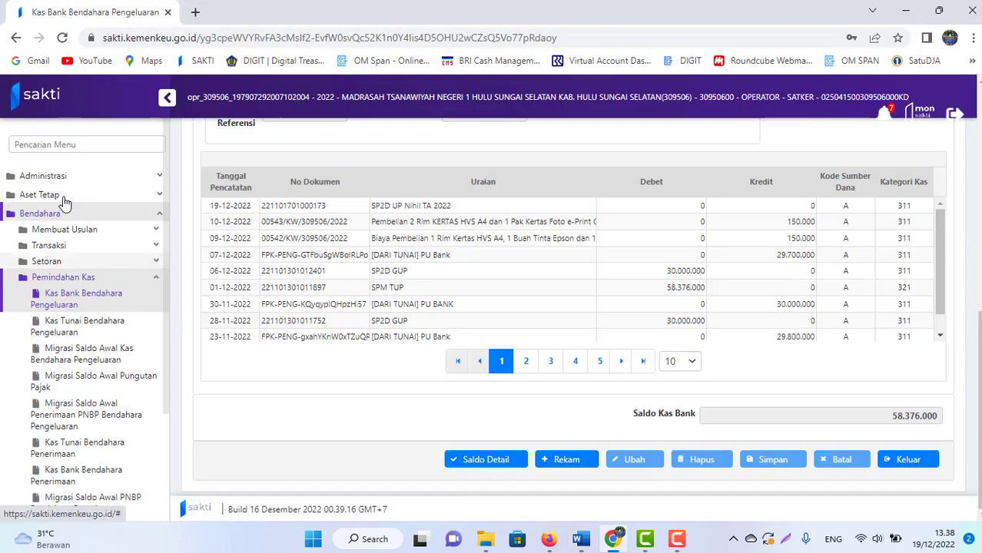
left_click(48, 215)
left_click(48, 215)
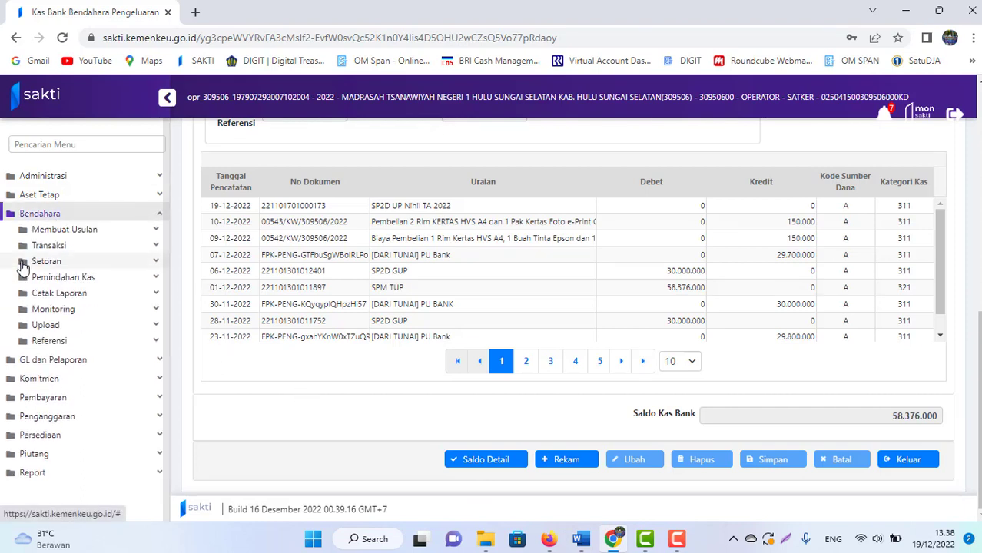
left_click(23, 263)
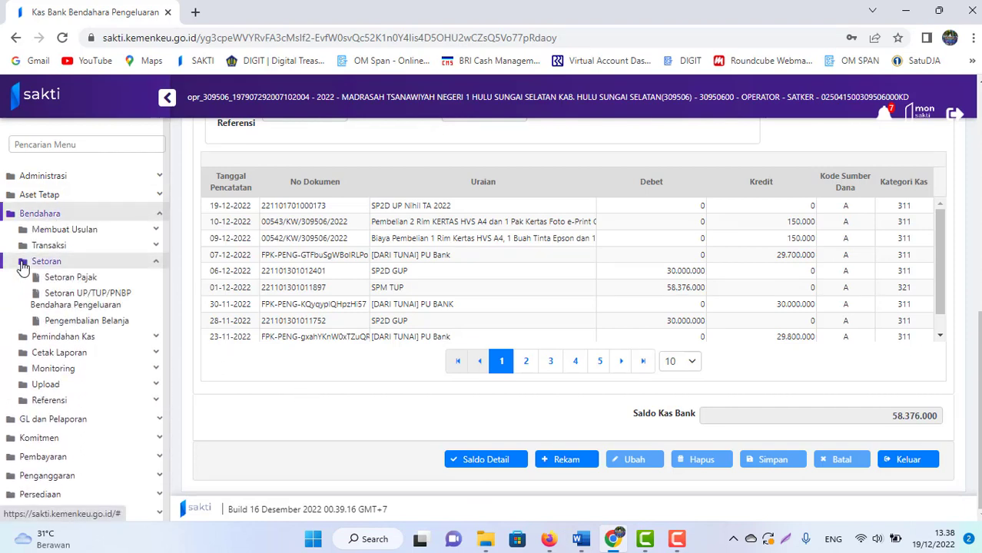
left_click(86, 302)
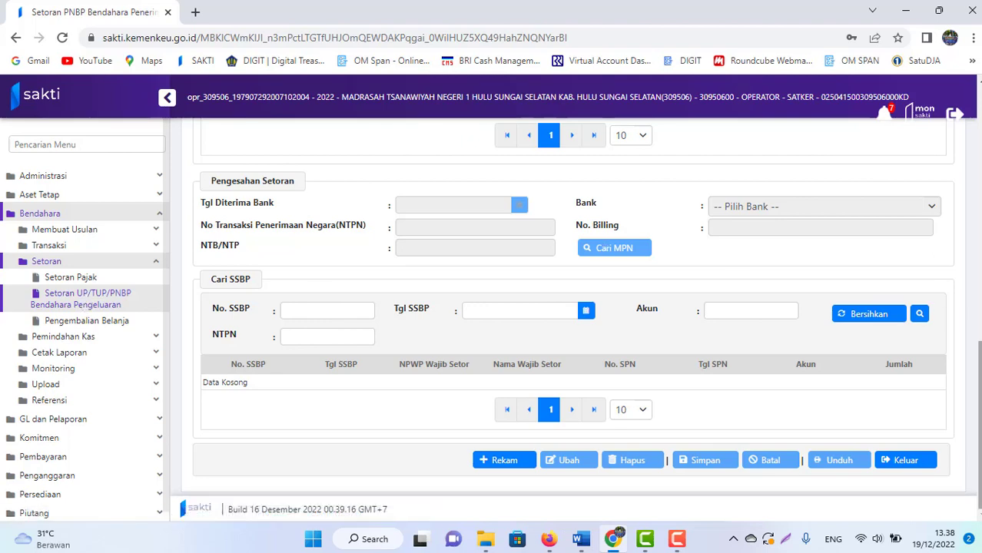
scroll(540, 186, "up", 5)
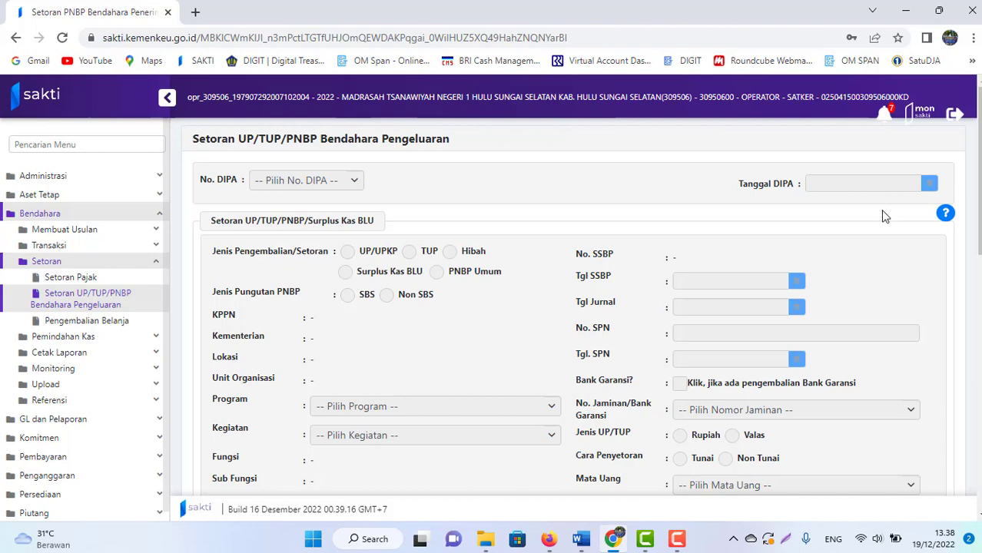
scroll(978, 192, "down", 3)
scroll(484, 218, "down", 2)
scroll(484, 219, "up", 5)
Step: Check section 2 of the Word guide on UP/TUP balances and open Monitoring UP/TUP/UPKP under Bendahara in SAKTI
key("alt+Tab")
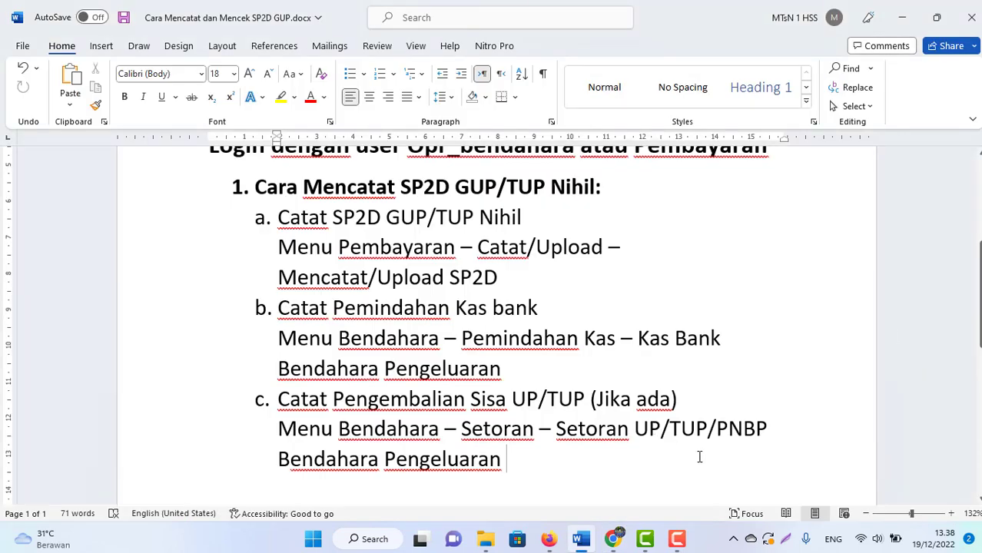
scroll(699, 457, "down", 2)
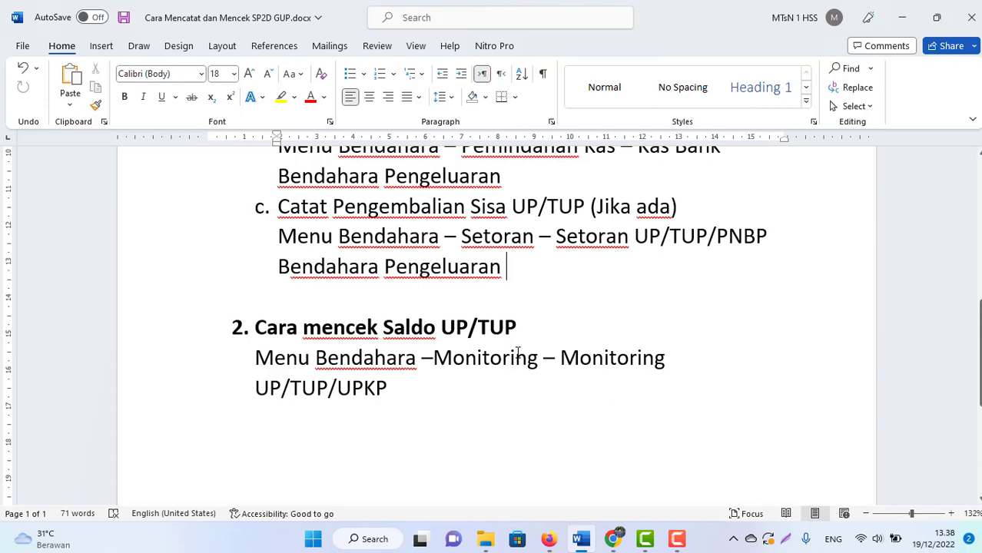
left_click(612, 538)
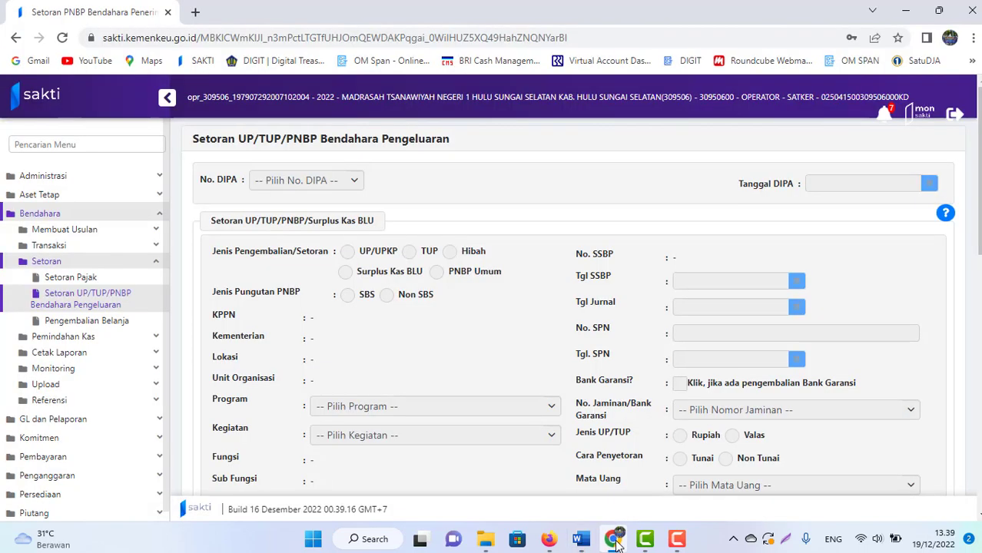
left_click(70, 219)
left_click(70, 219)
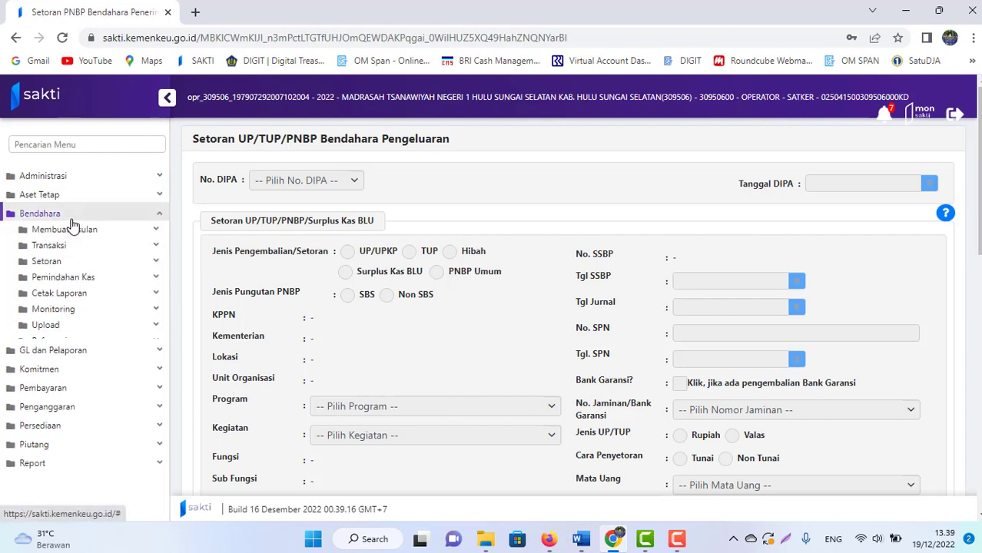
left_click(95, 311)
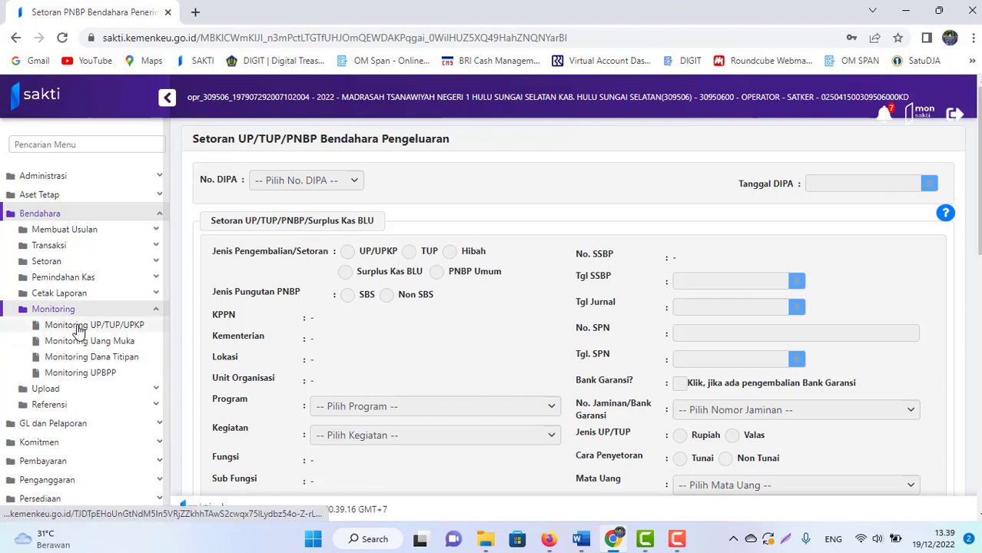
left_click(79, 329)
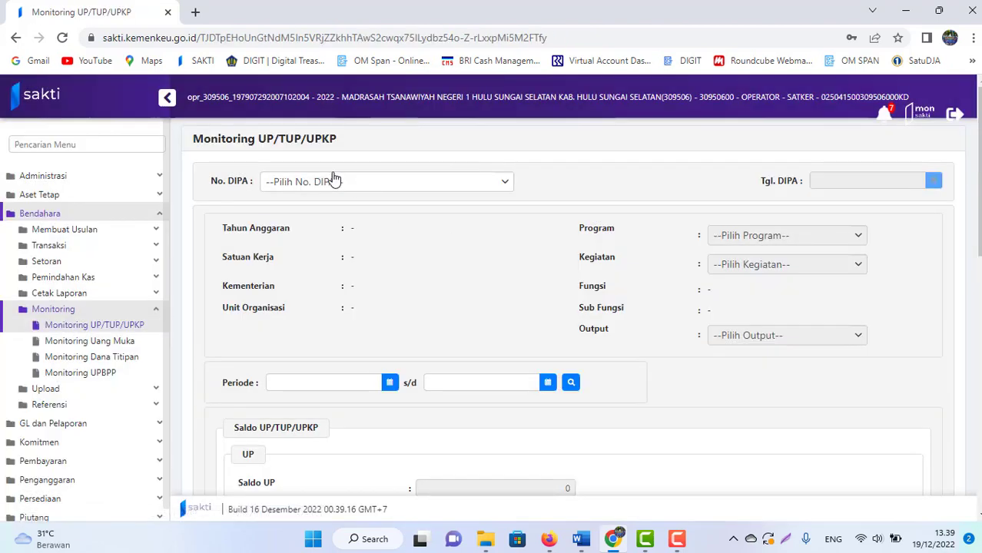
Step: Select DIPA-025.04.2.309506/2022 as the DIPA number and set the start of the monitoring period to 01/01/2022
left_click(334, 181)
left_click(339, 209)
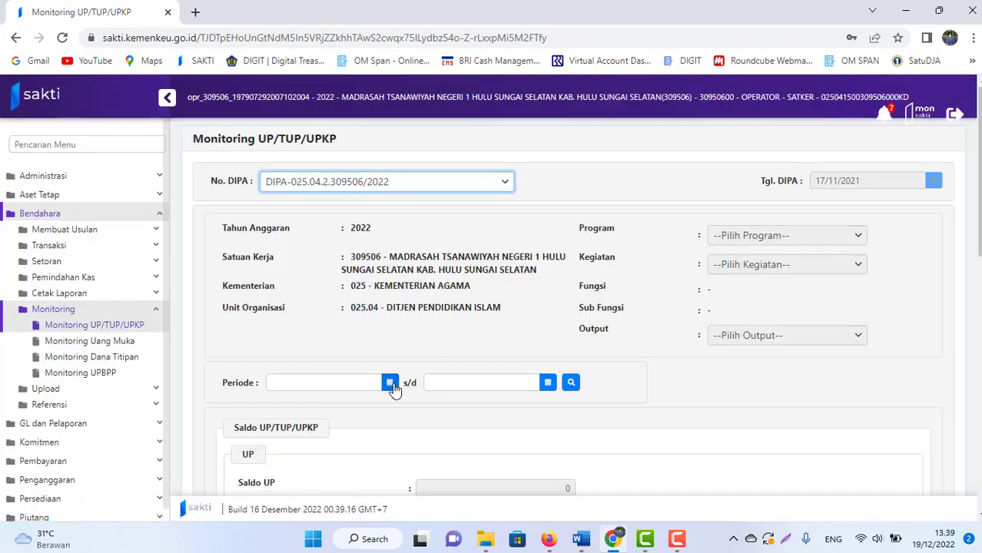
left_click(391, 384)
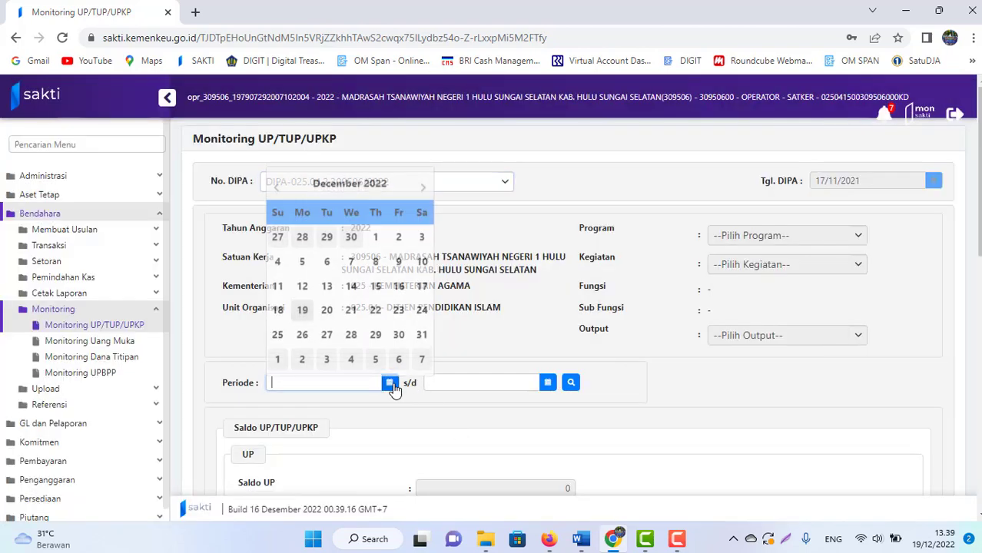
left_click(278, 186)
left_click(278, 185)
left_click(278, 185)
left_click(278, 185)
left_click(278, 185)
left_click(278, 185)
left_click(278, 185)
left_click(278, 185)
left_click(278, 186)
left_click(278, 186)
left_click(278, 185)
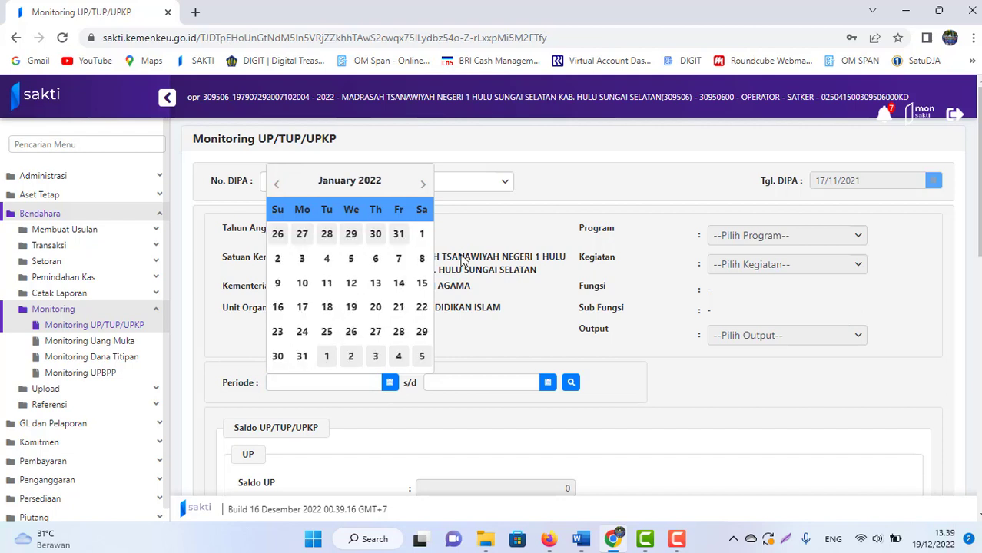
left_click(422, 236)
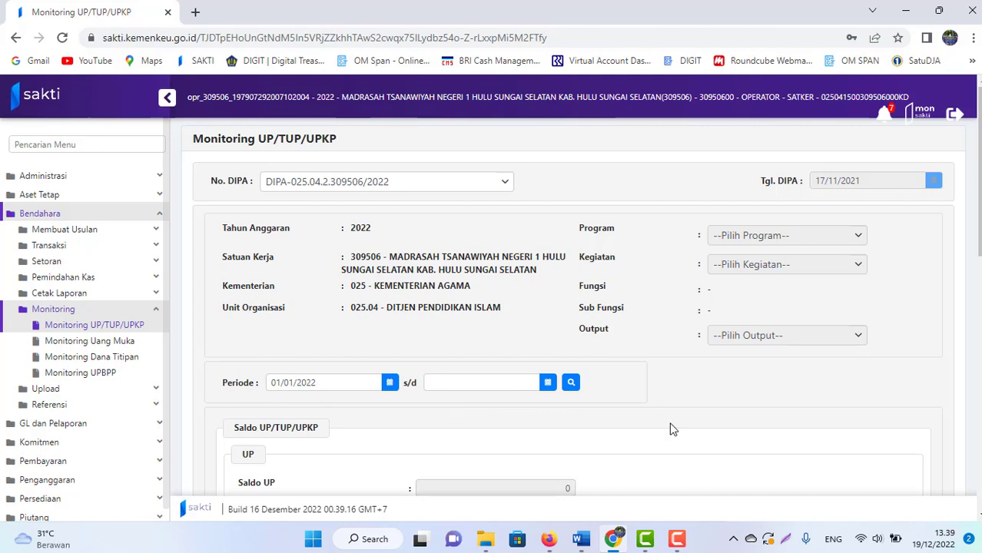
Step: Set the end of the period to 19/12/2022 and retrieve the UP/TUP/UPKP balances
left_click(547, 383)
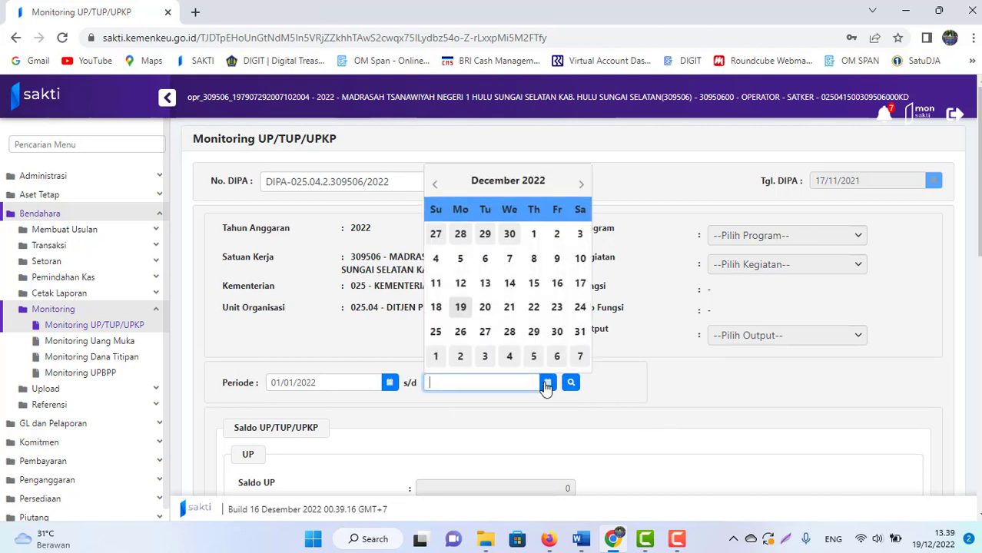
left_click(461, 308)
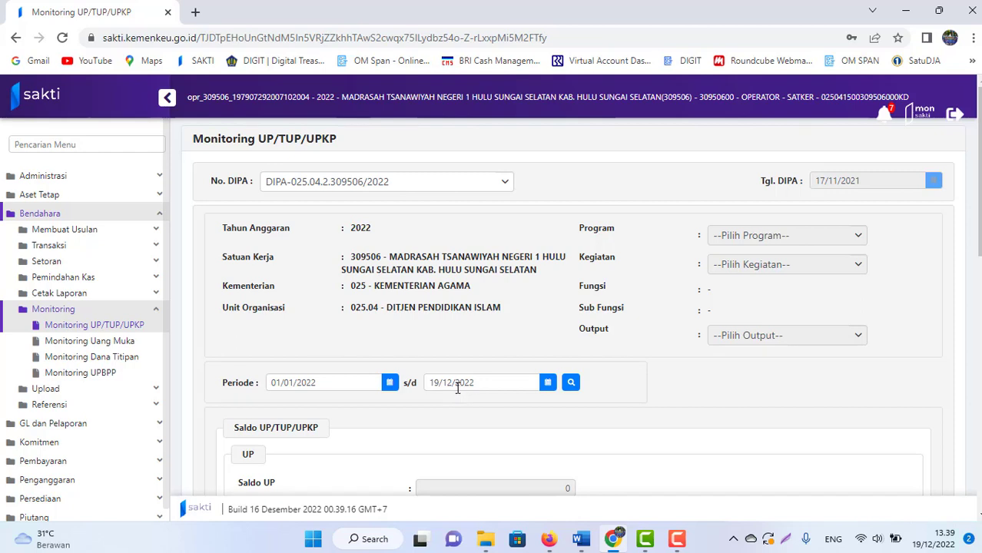
scroll(687, 356, "down", 3)
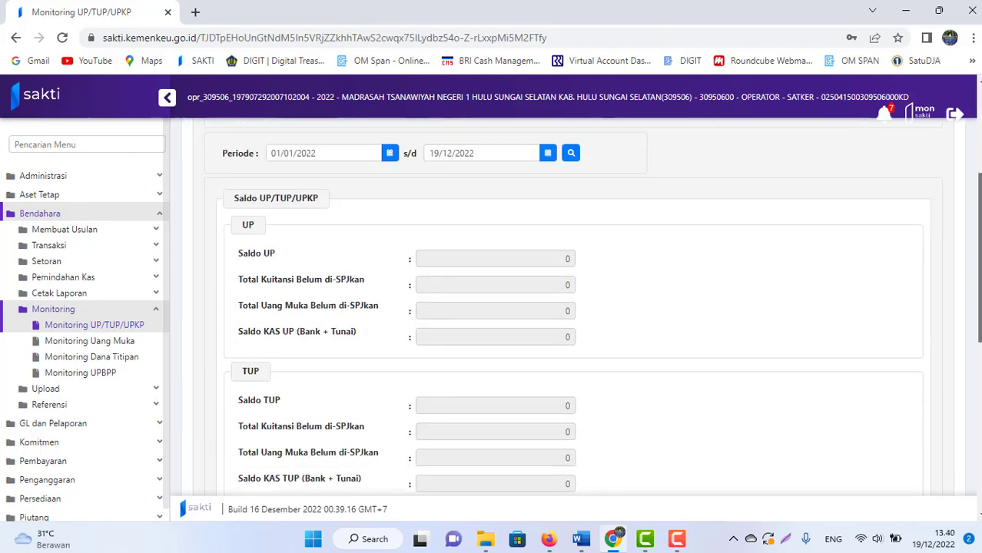
left_click(571, 172)
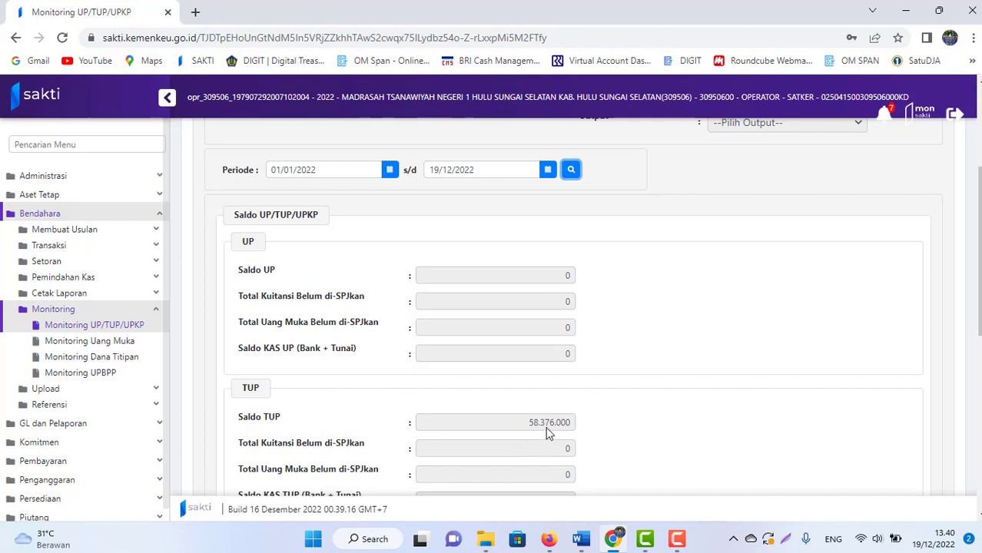
Step: Change the period's end date to 18/12/2022 and retrieve the balances again for comparison
left_click(549, 171)
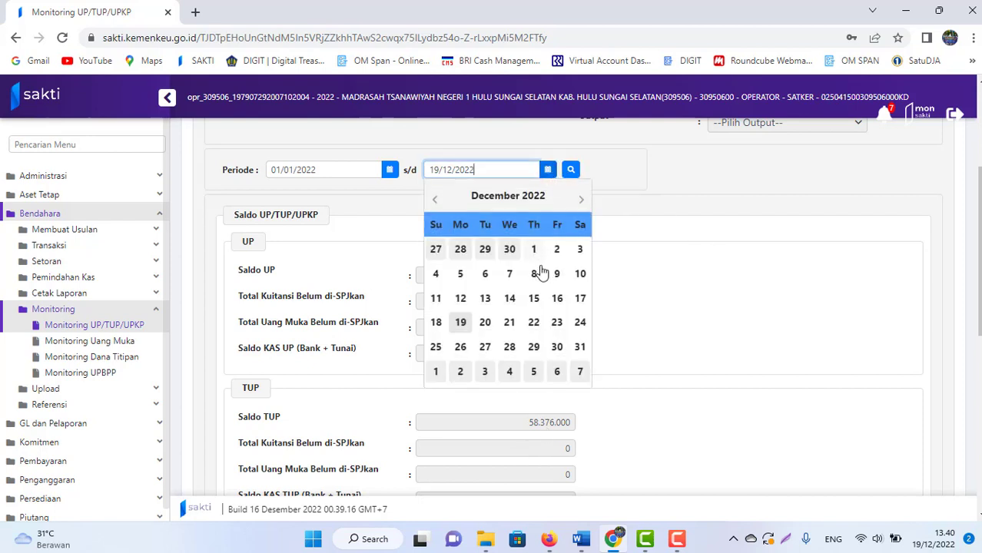
left_click(435, 322)
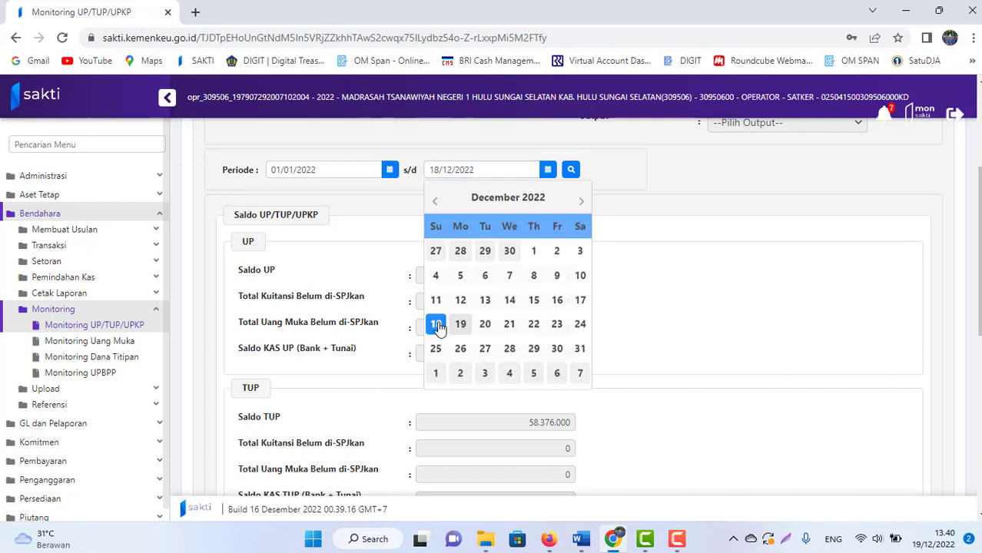
left_click(570, 170)
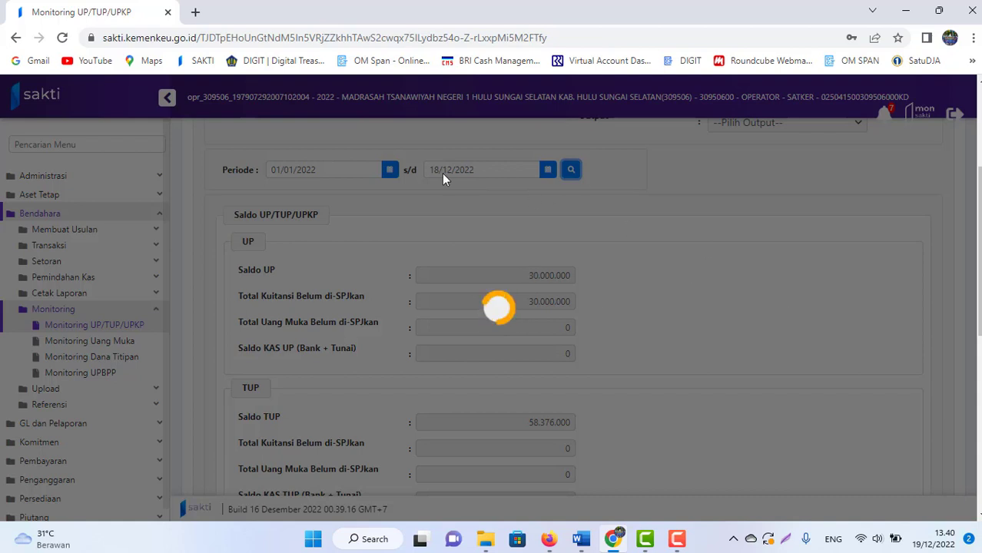
Step: Switch to the Word guide and review the sections on recording SP2D GUP/TUP Nihil, including item b on Kas Bank, and checking UP/TUP balances
left_click(582, 539)
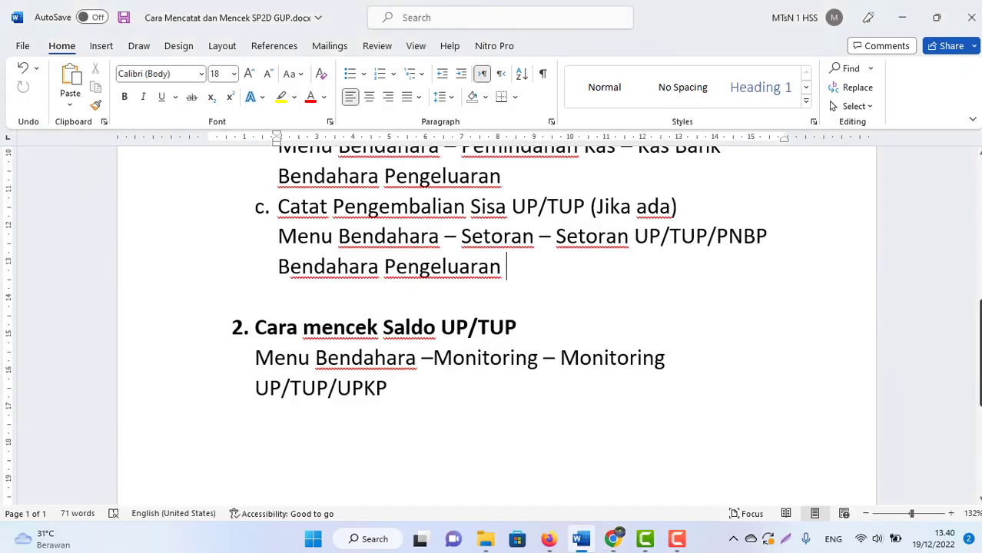
scroll(978, 326, "up", 3)
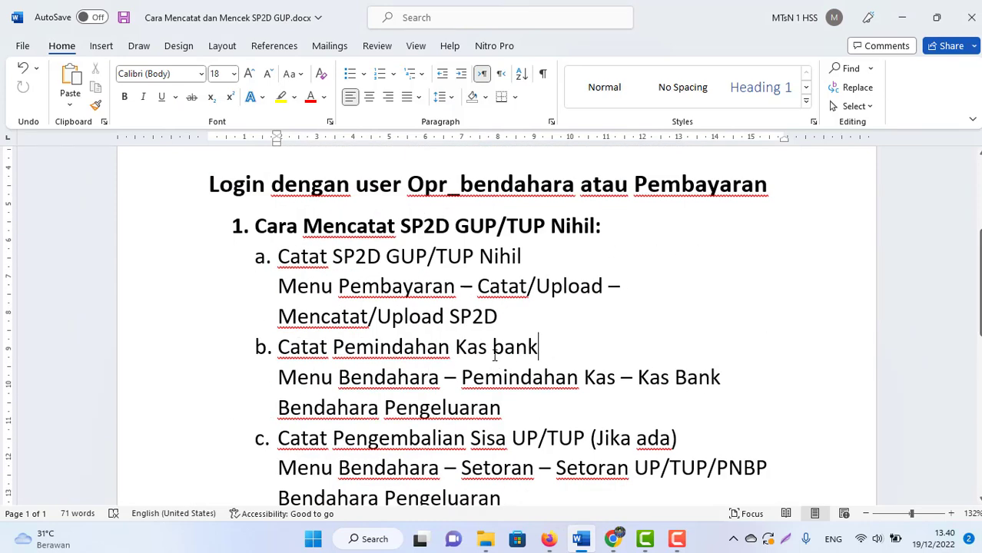
left_click_drag(537, 347, 278, 359)
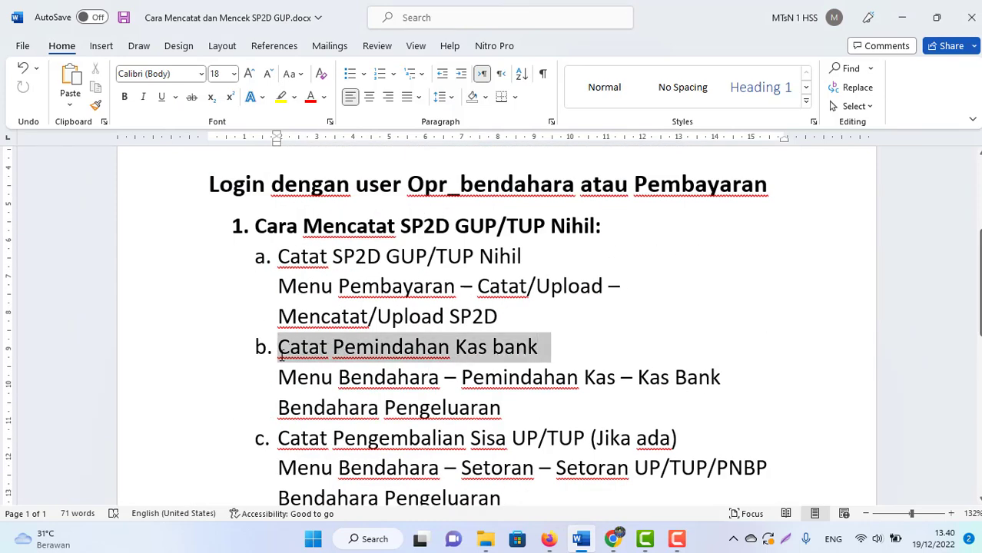
left_click(523, 404)
key("Down")
key("Down")
key("Down")
key("Down")
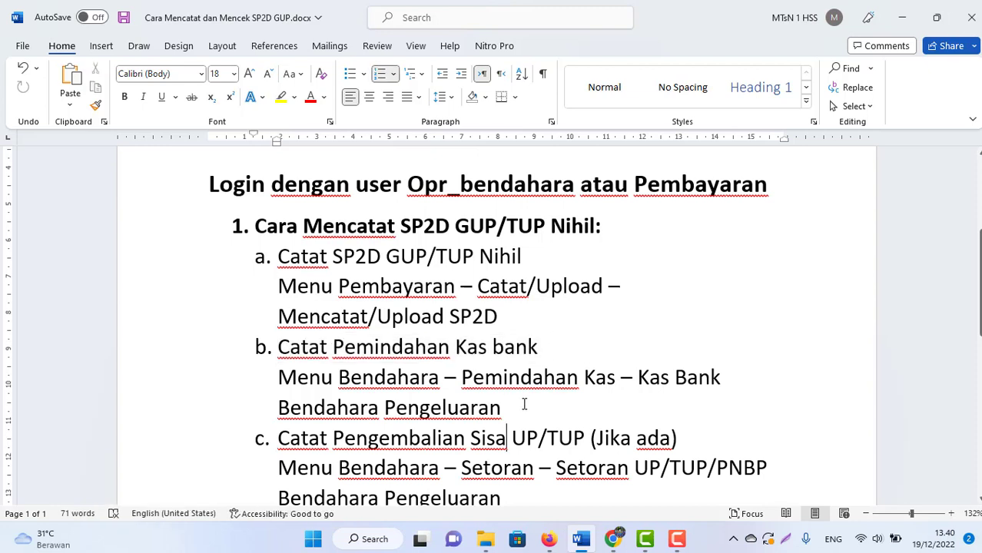
key("Down")
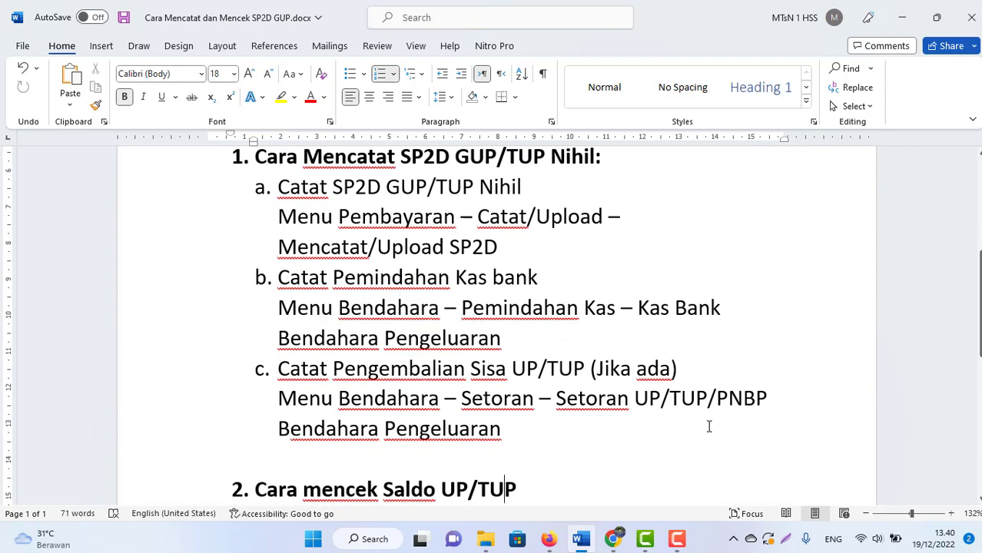
scroll(284, 249, "down", 3)
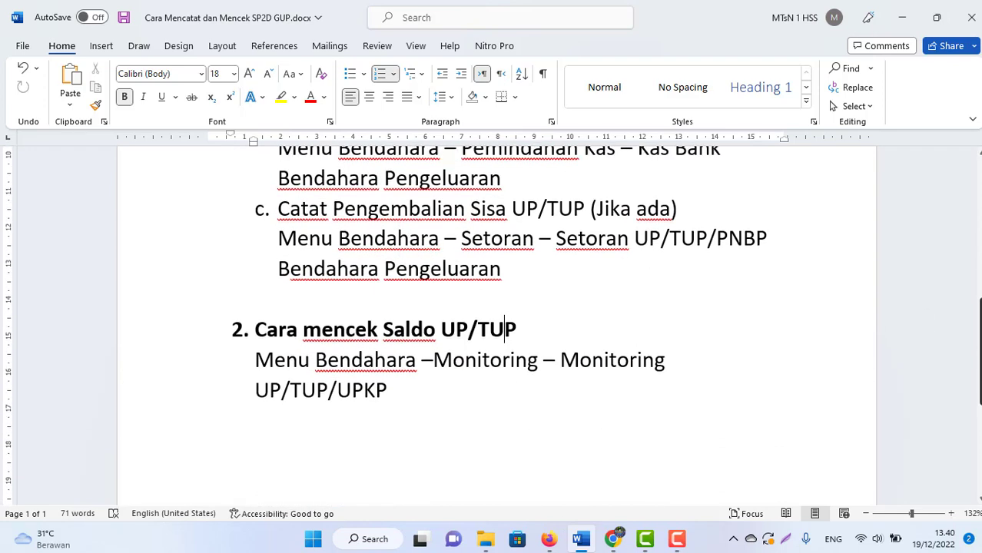
scroll(284, 250, "up", 7)
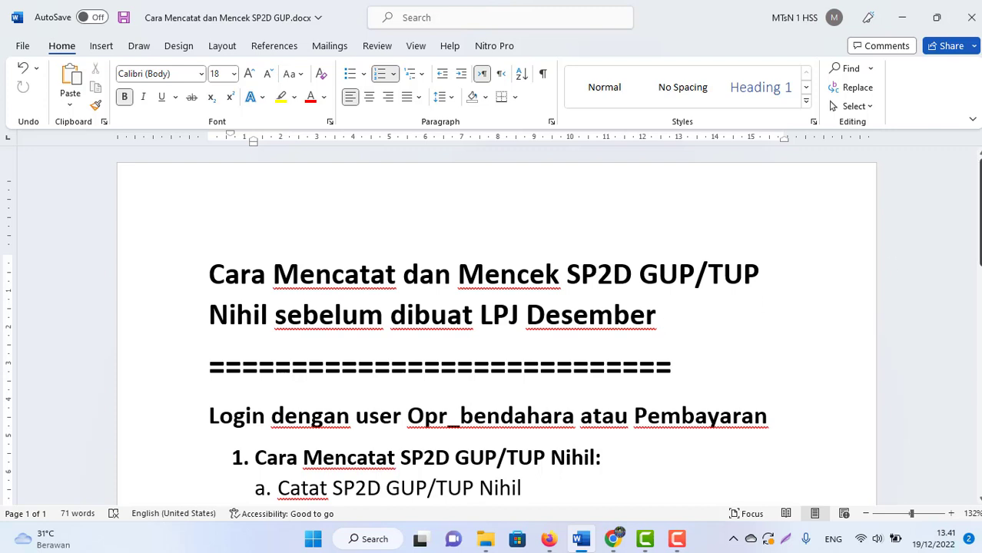
scroll(496, 322, "down", 2)
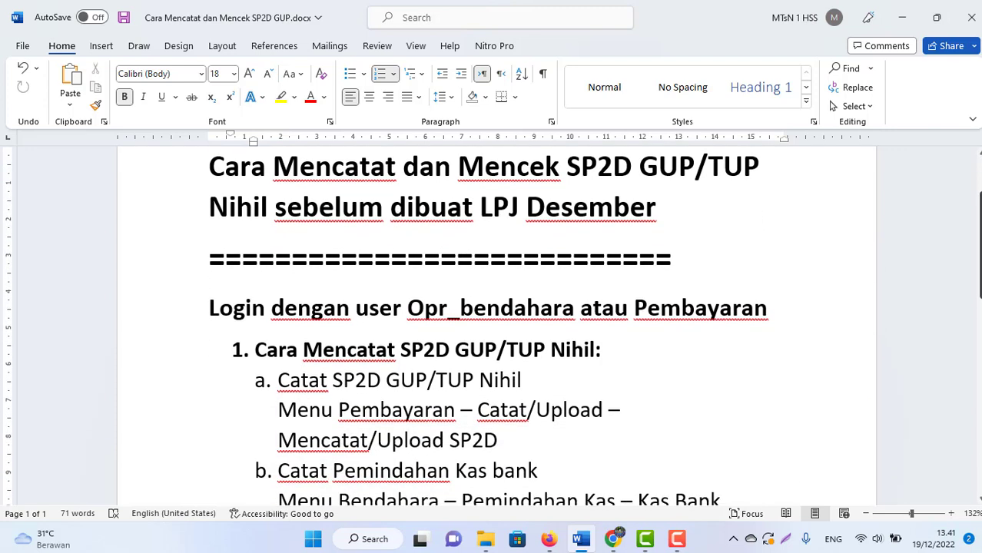